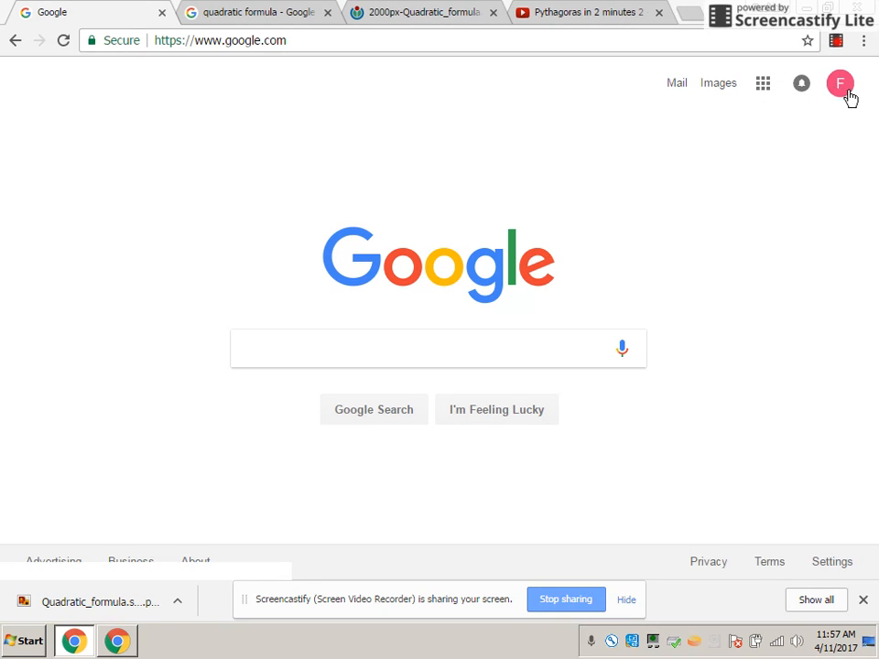
Open the new version of Google Sites from the Google apps and get past its welcome introduction.
click(763, 84)
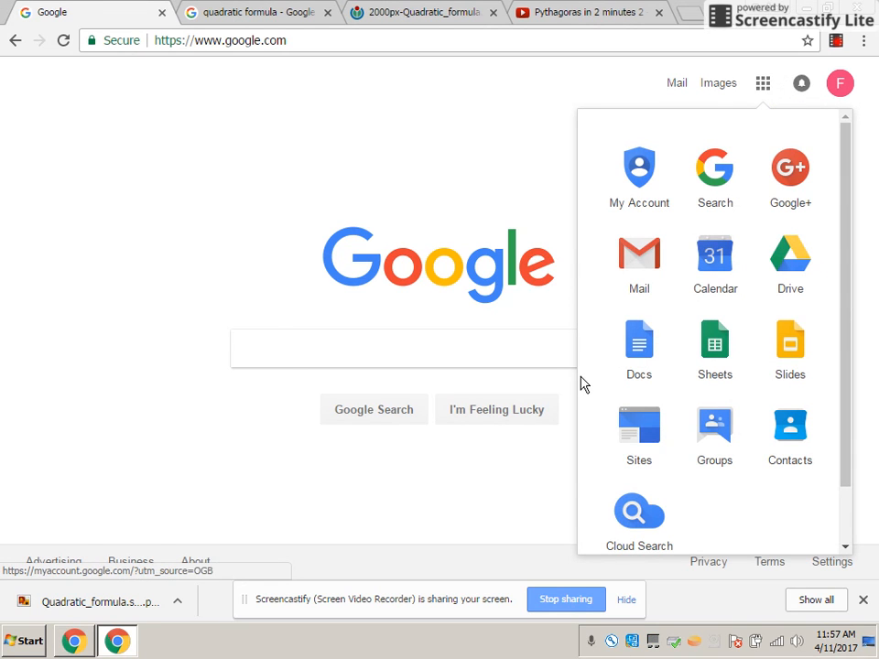
click(634, 434)
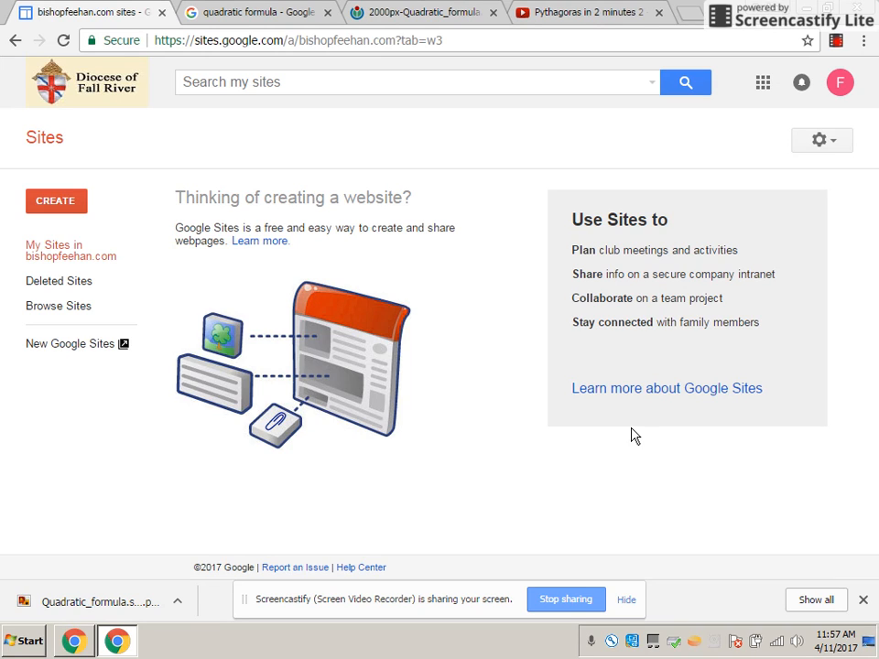
click(91, 348)
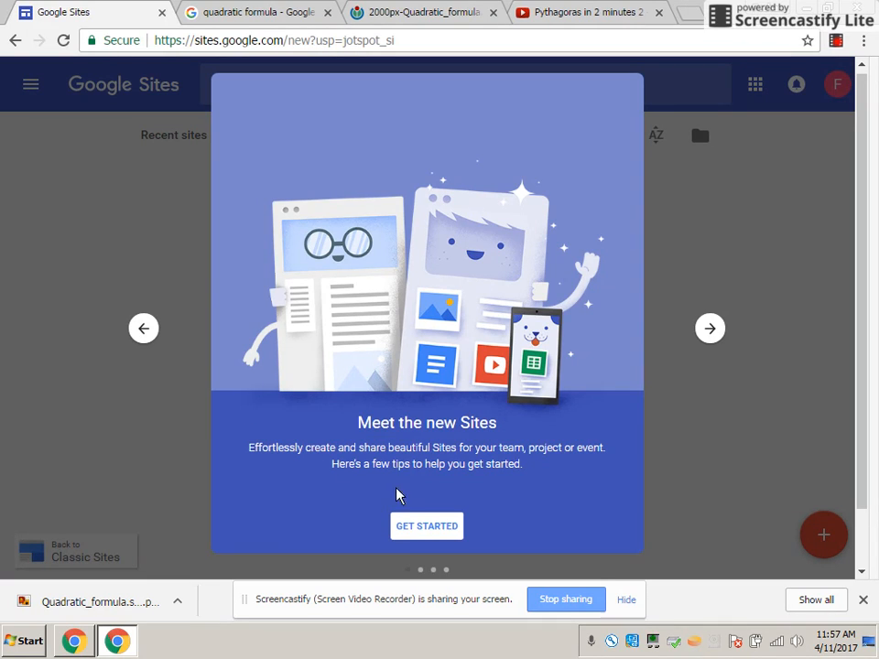
click(436, 529)
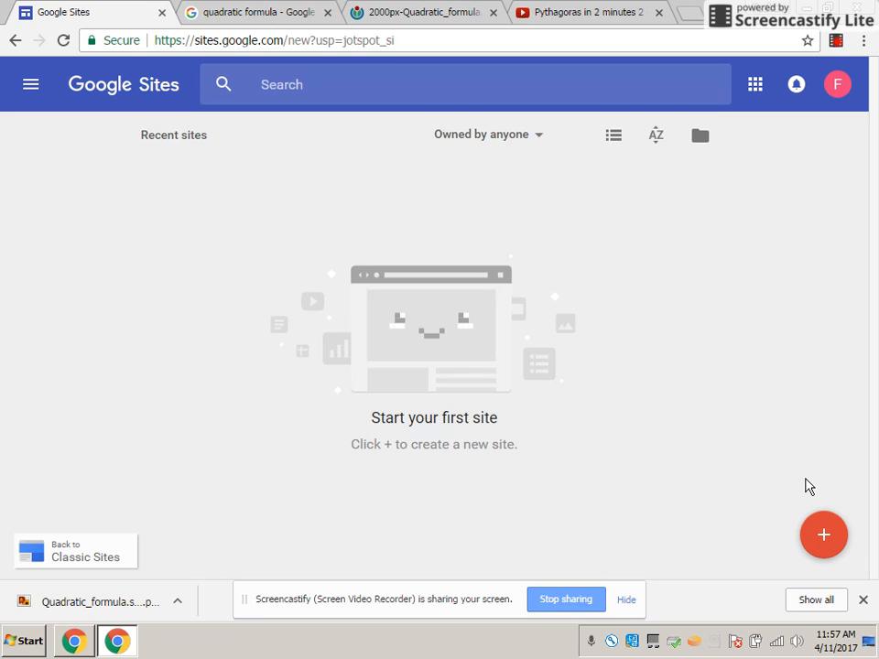
Create a new blank site and go through the editor's introductory tour to its end.
click(826, 536)
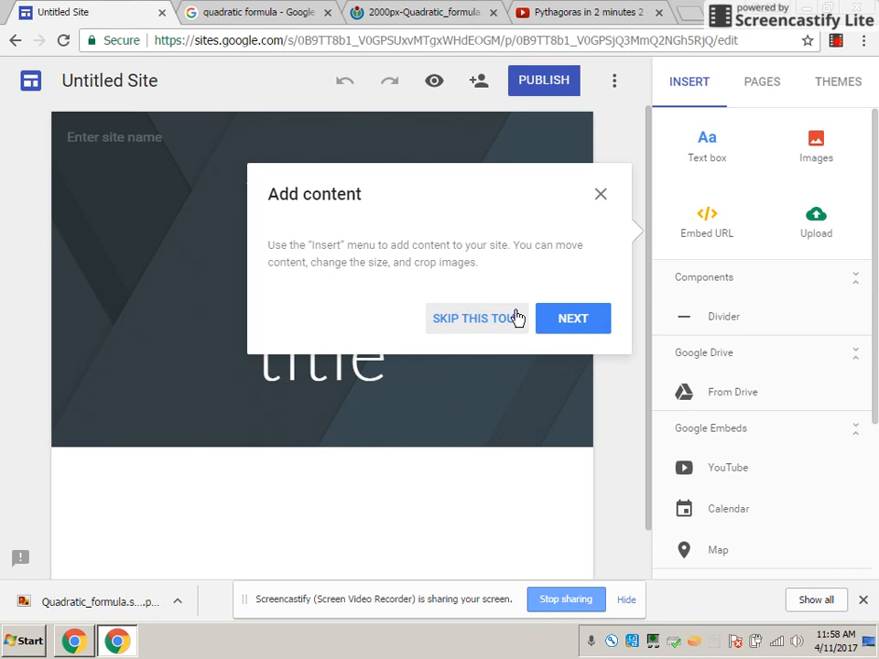
click(586, 327)
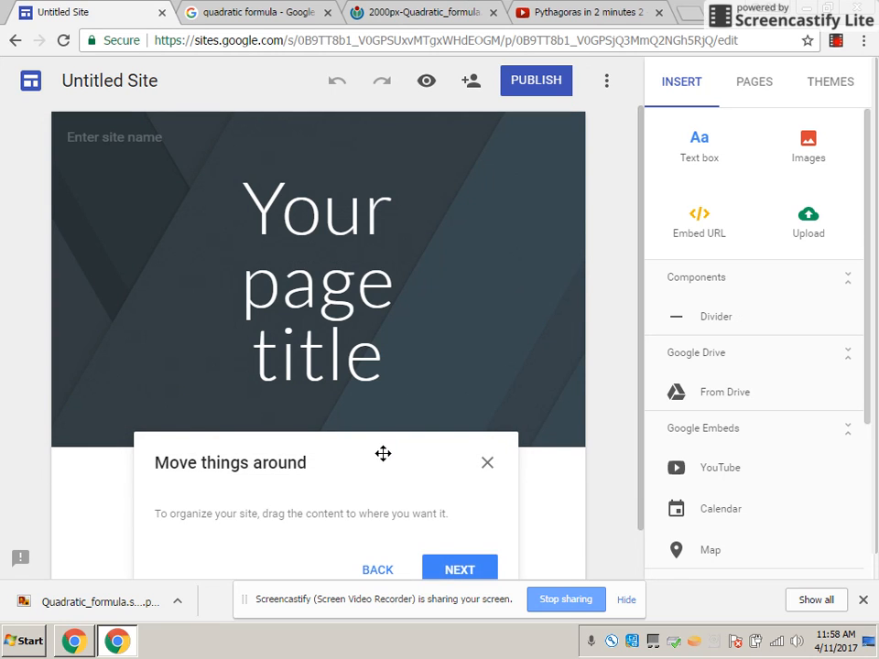
click(448, 565)
click(611, 253)
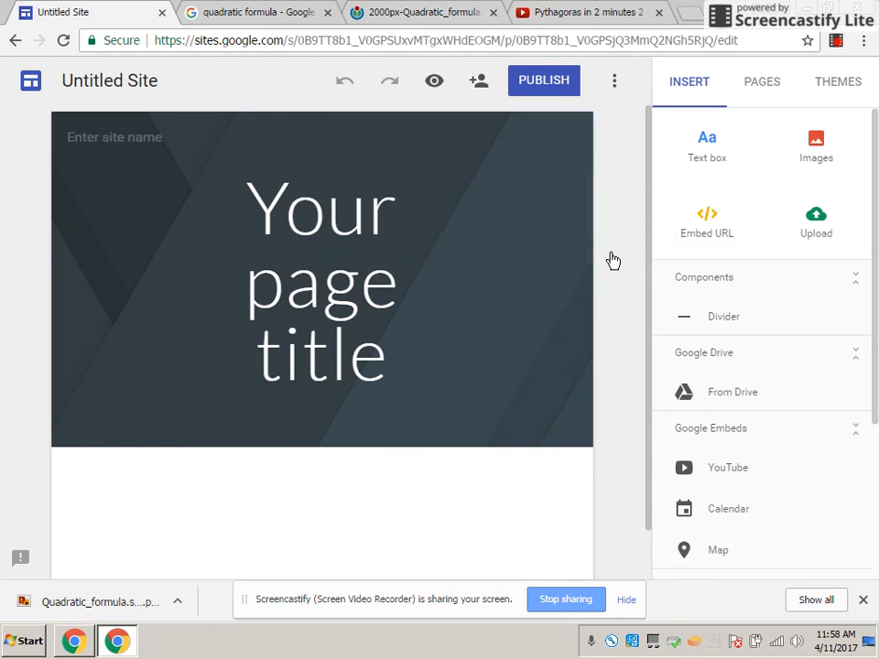
click(666, 258)
drag(877, 366, 874, 339)
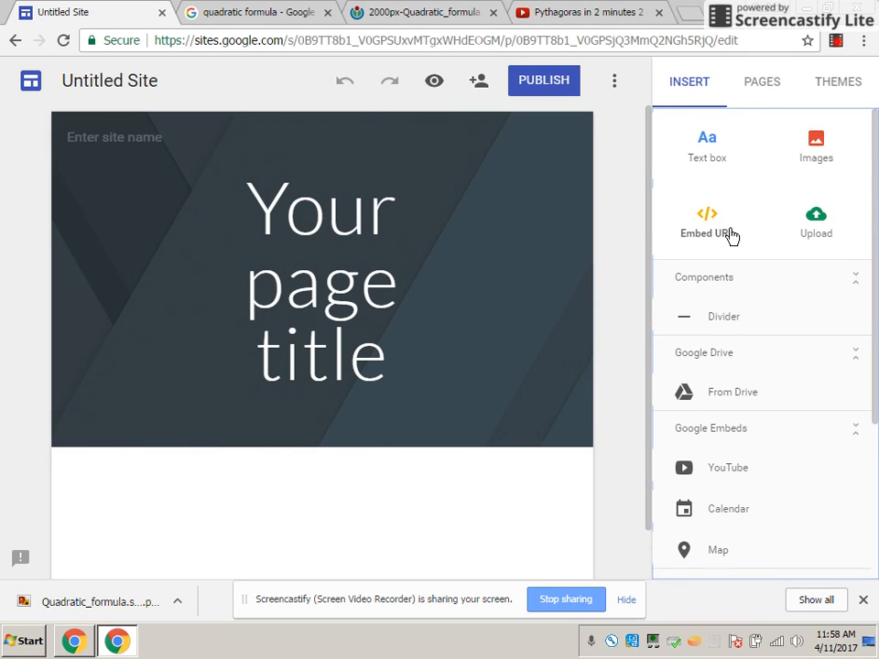
Insert a text box below the Home page header containing the word "Test".
click(711, 145)
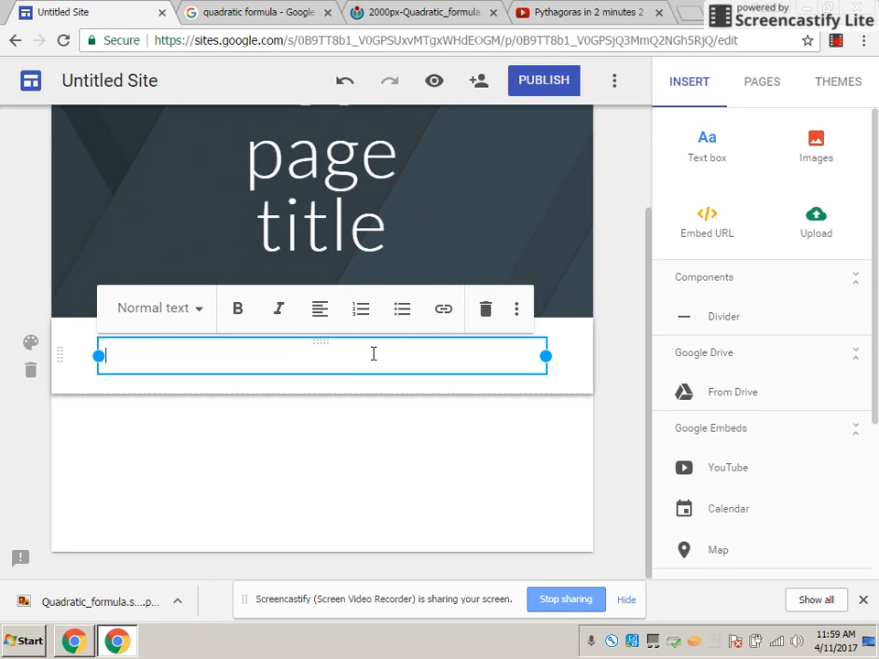
text(est)
key(Return)
key(BackSpace)
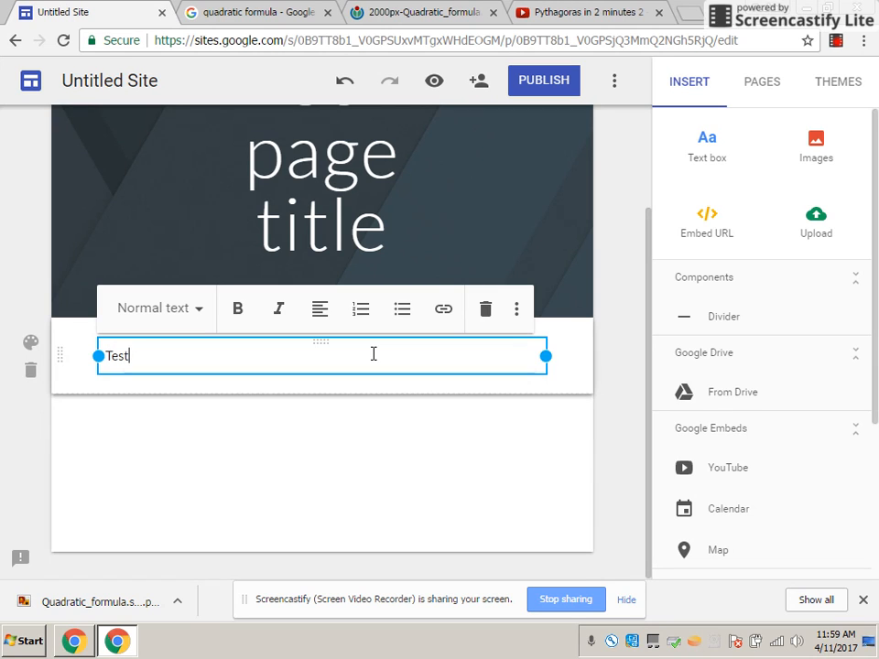
click(289, 468)
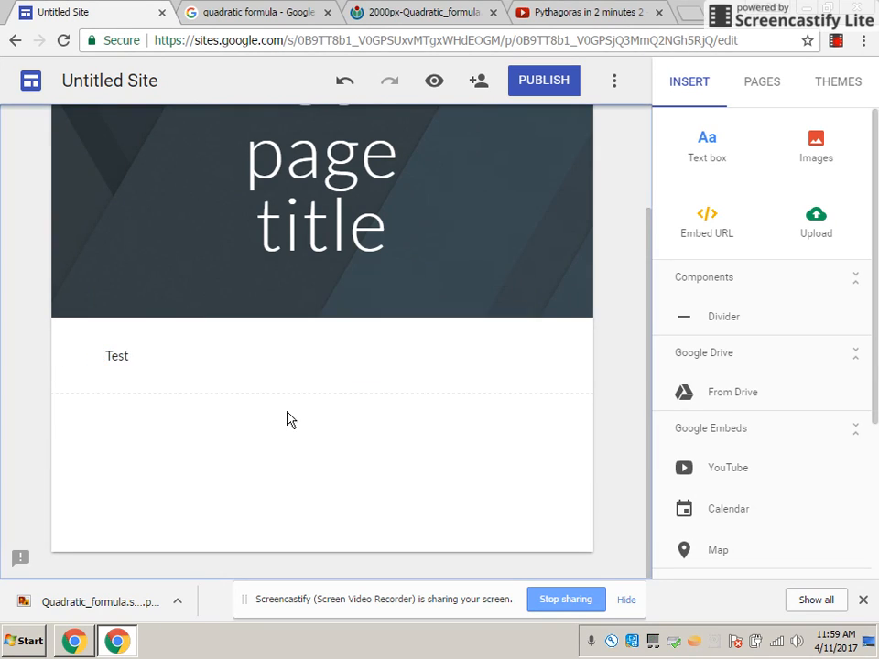
Move the "Test" text box into the header and place it to the right of the page title.
click(249, 359)
drag(297, 338, 145, 248)
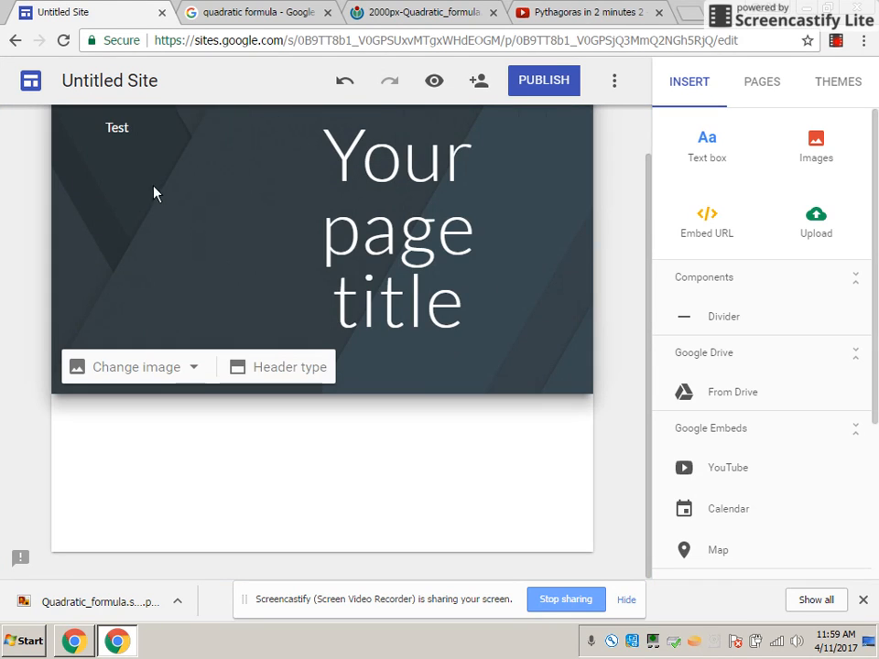
drag(105, 139, 124, 298)
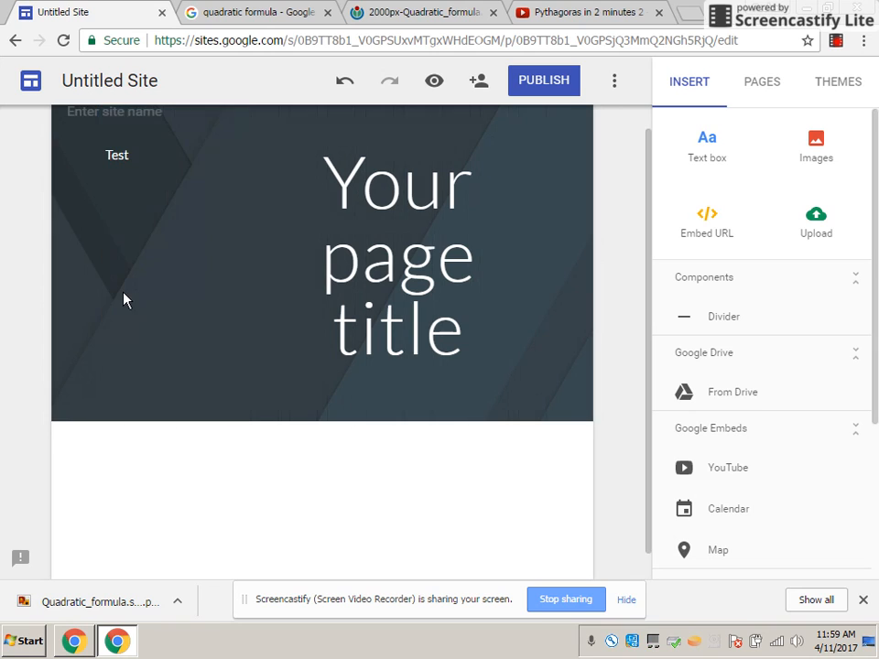
click(111, 86)
drag(103, 163, 477, 196)
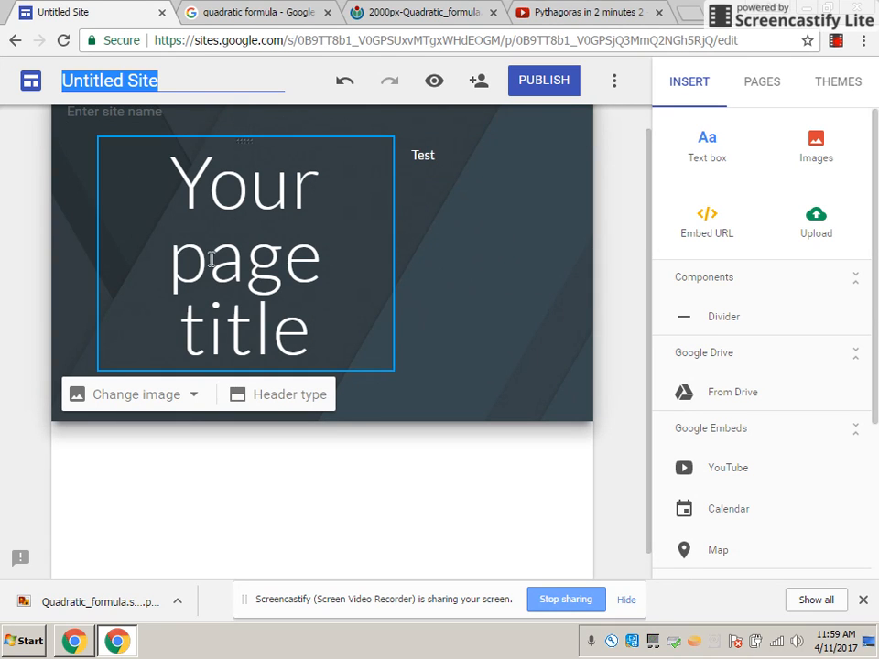
Add a new page named "Formulas" to the site.
click(753, 86)
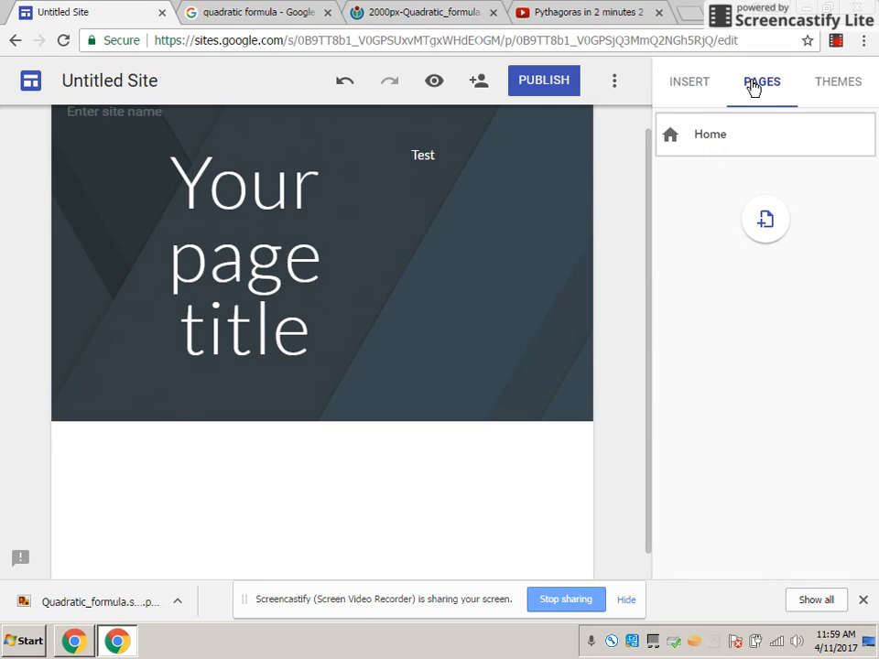
click(766, 223)
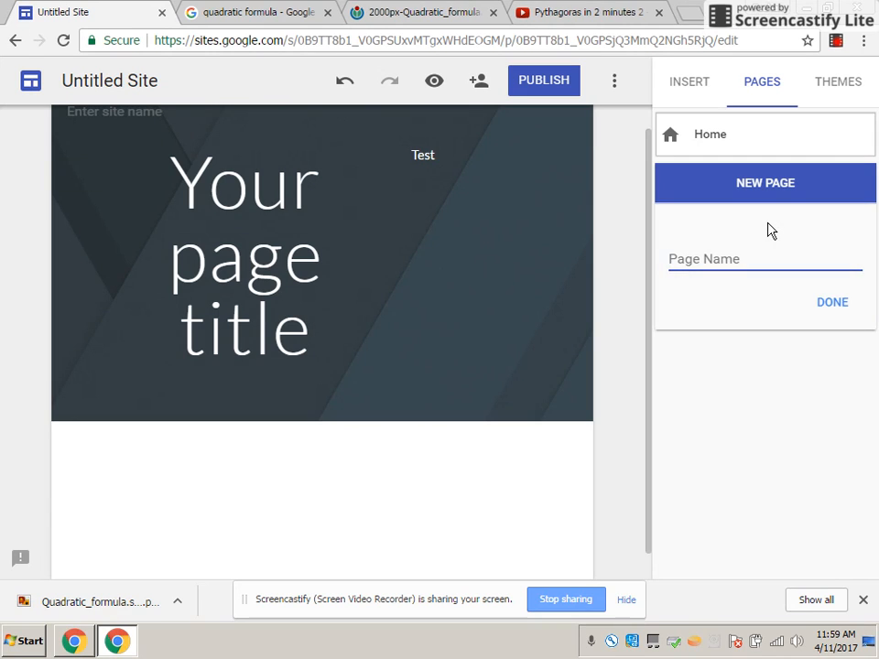
text(Fo)
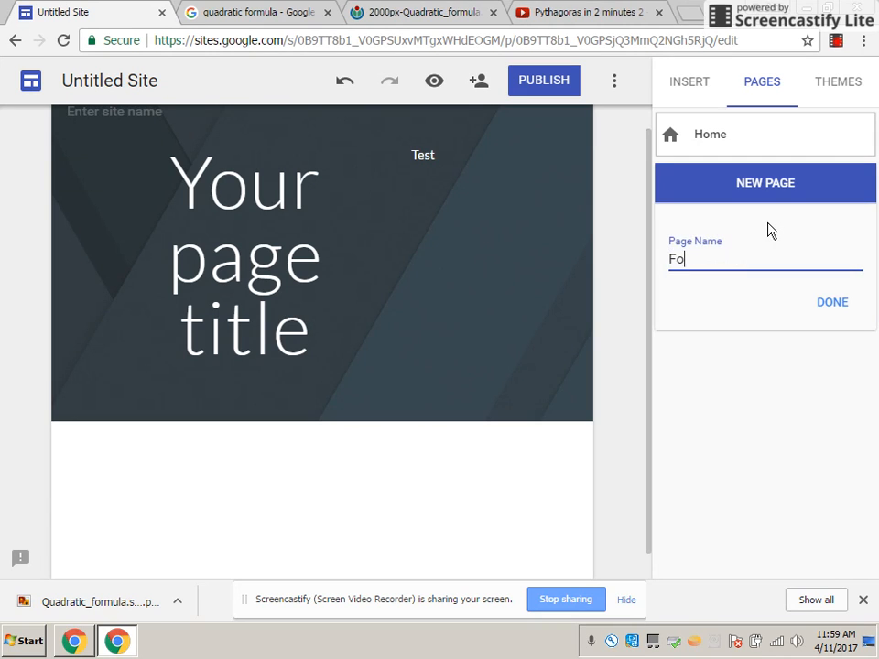
text(rmulas)
click(836, 304)
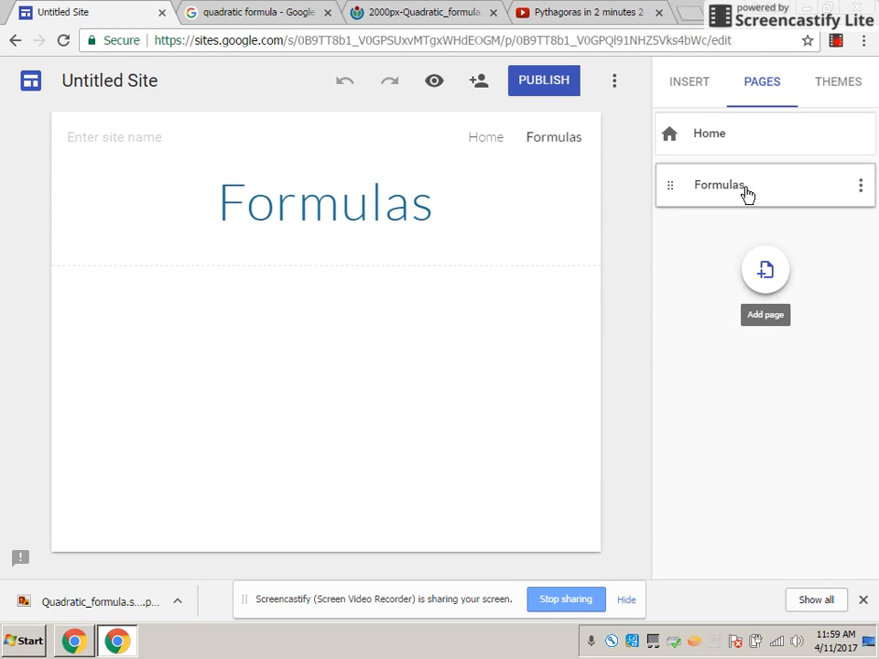
Nest the Formulas page under Home as a subpage.
click(741, 150)
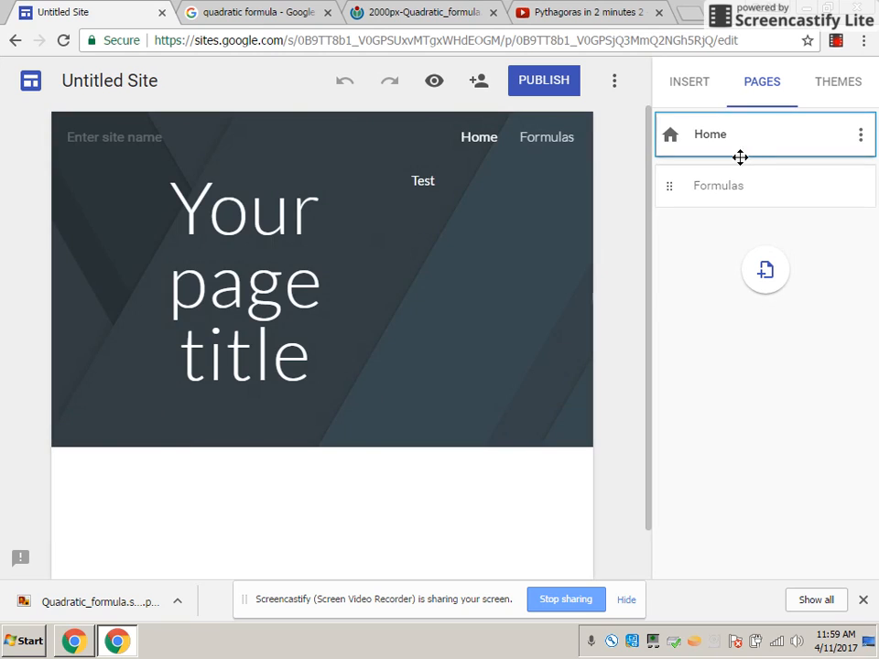
click(696, 189)
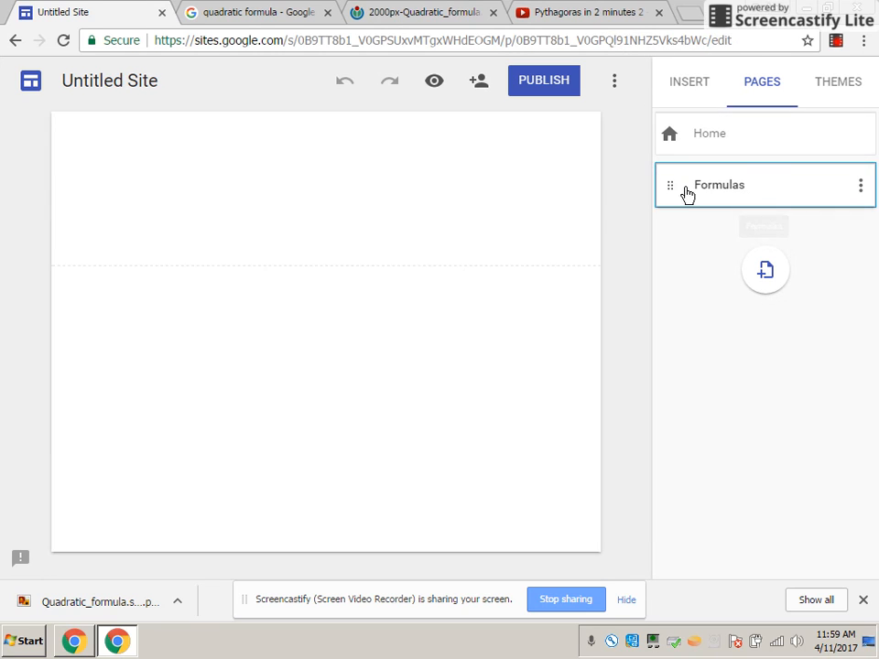
drag(677, 184, 682, 144)
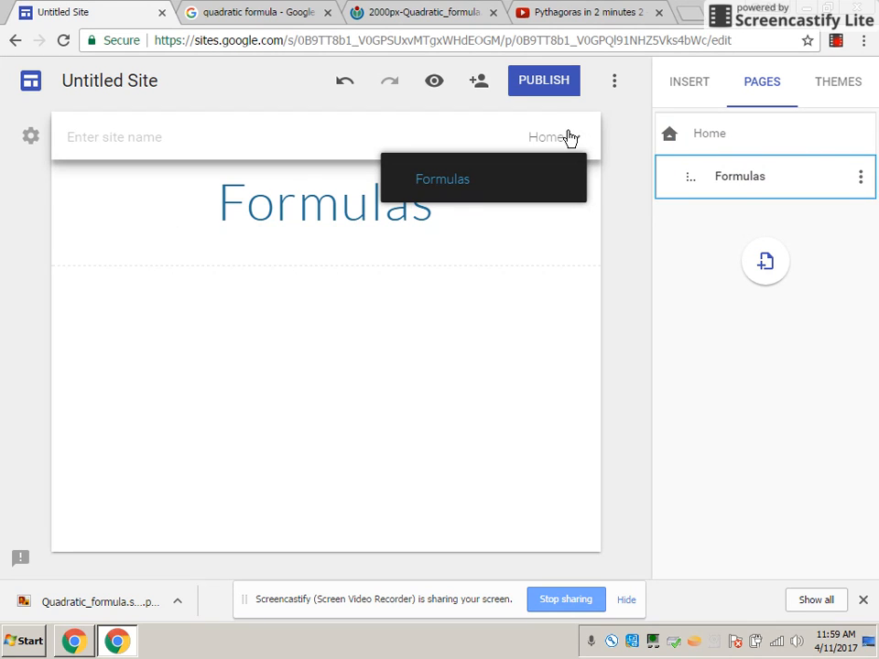
Check how the Formulas subpage is listed in the Home navigation, view the Home page, and return to Formulas.
click(569, 137)
mouse_move(575, 144)
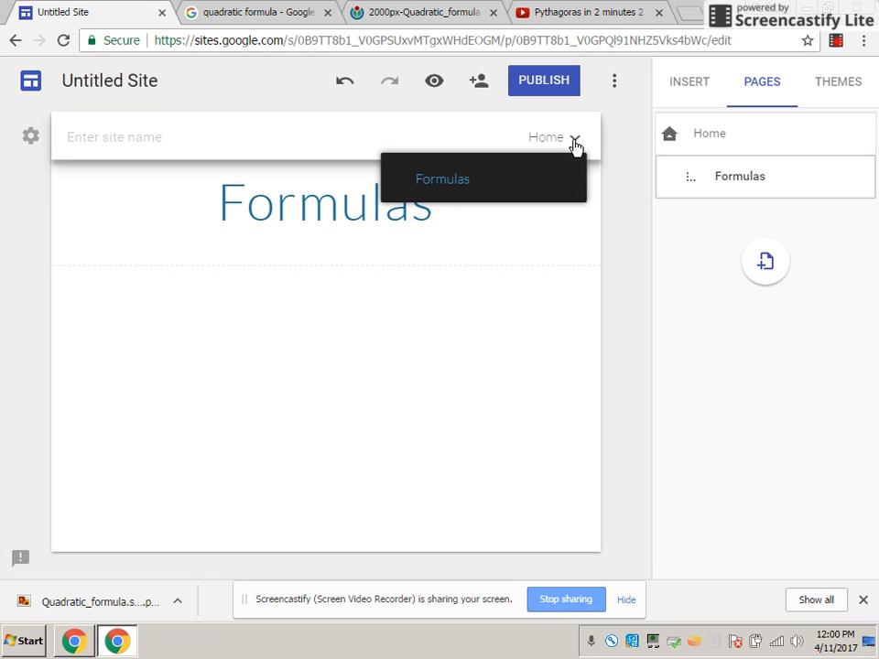
click(765, 151)
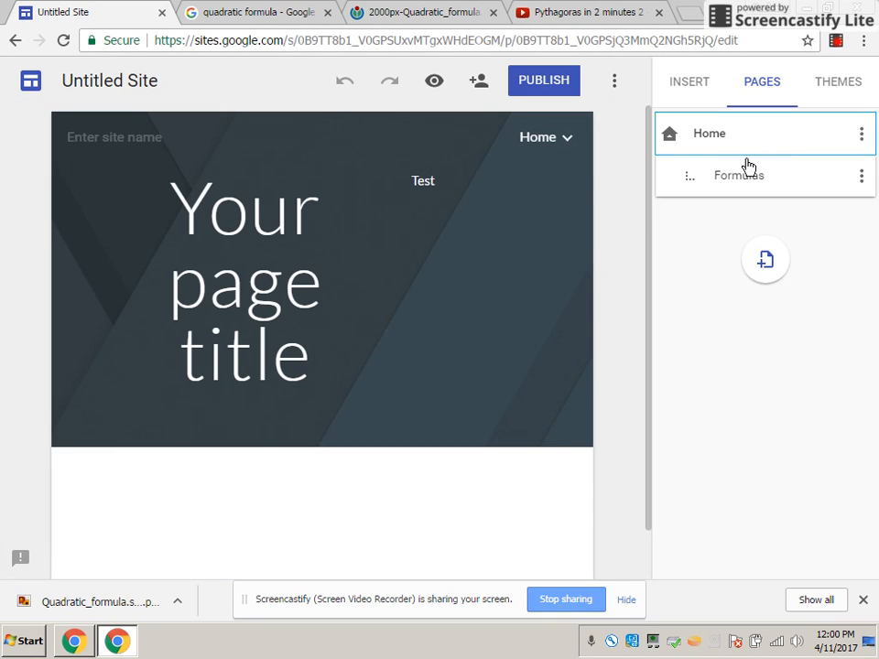
click(745, 171)
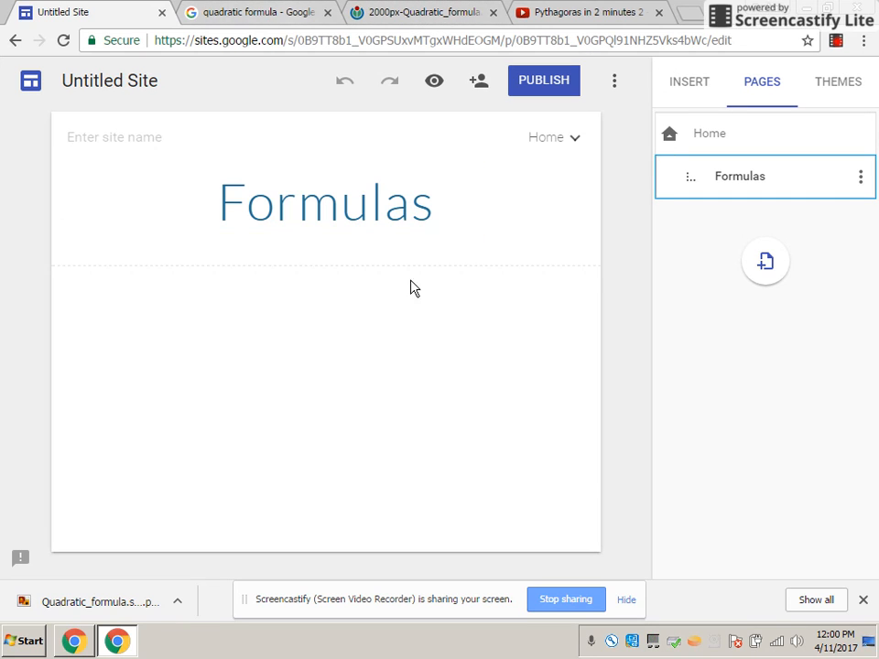
Try to copy the quadratic formula image from the image search results and paste it onto the Formulas page.
click(255, 16)
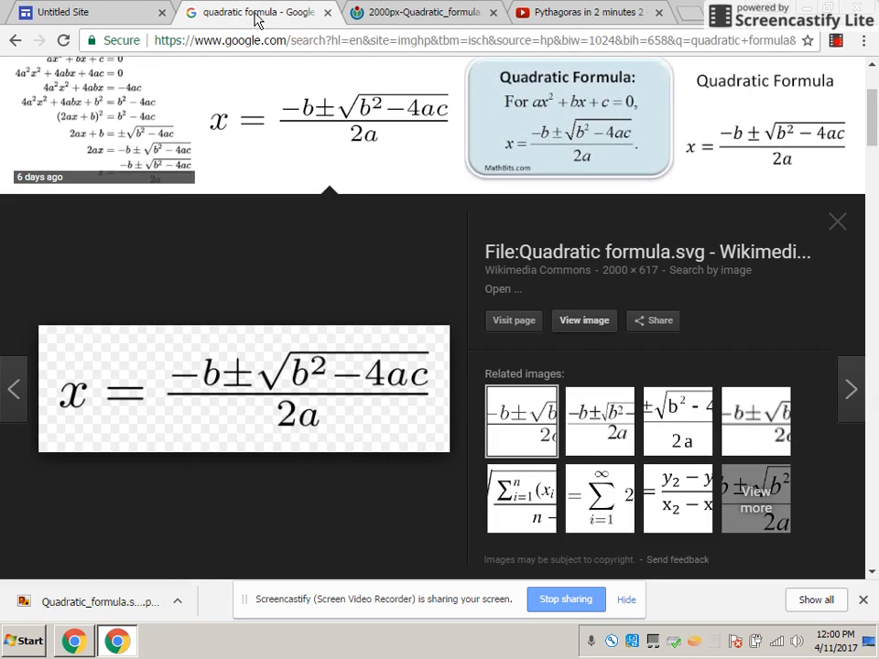
right_click(311, 379)
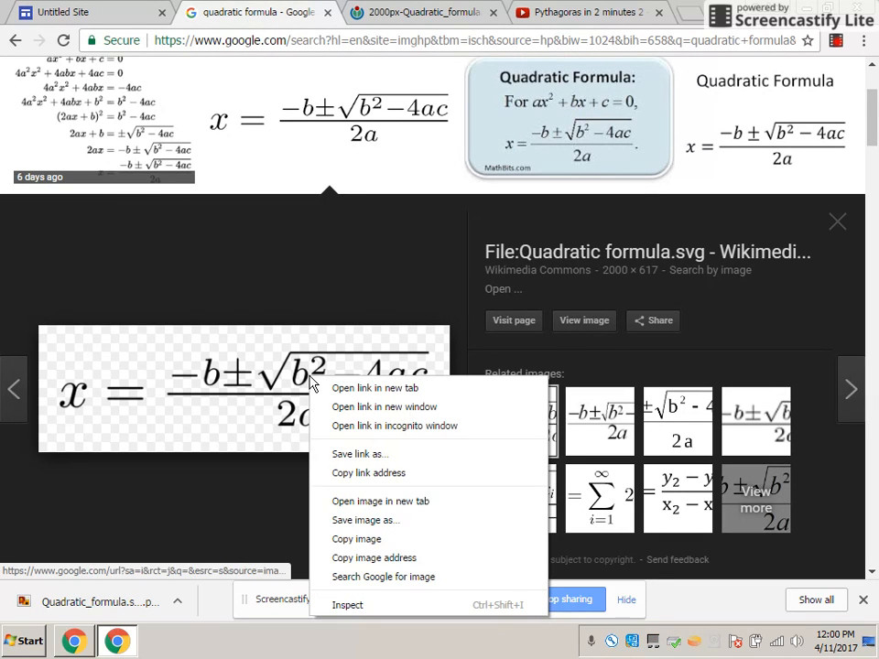
click(373, 544)
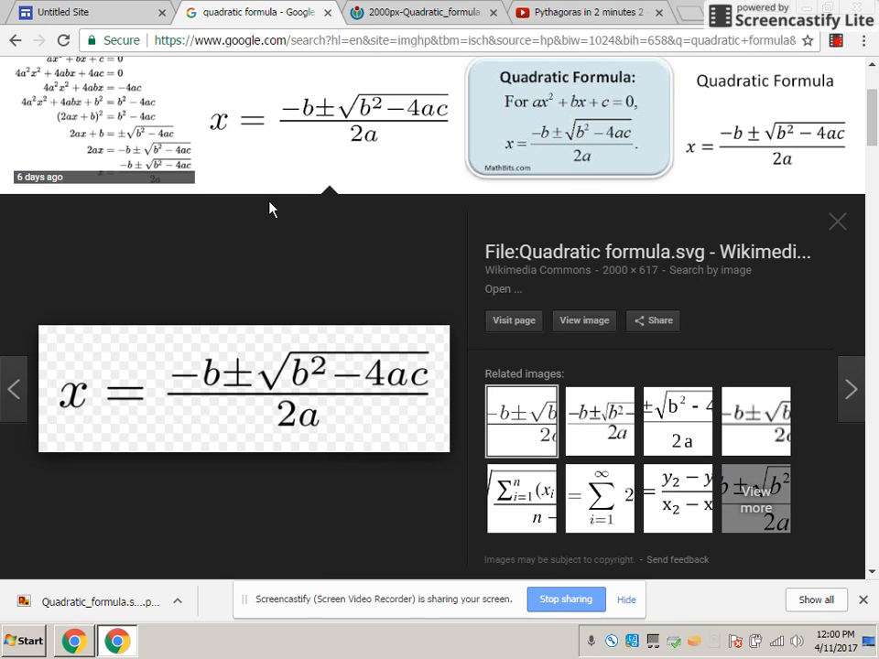
click(104, 13)
right_click(316, 333)
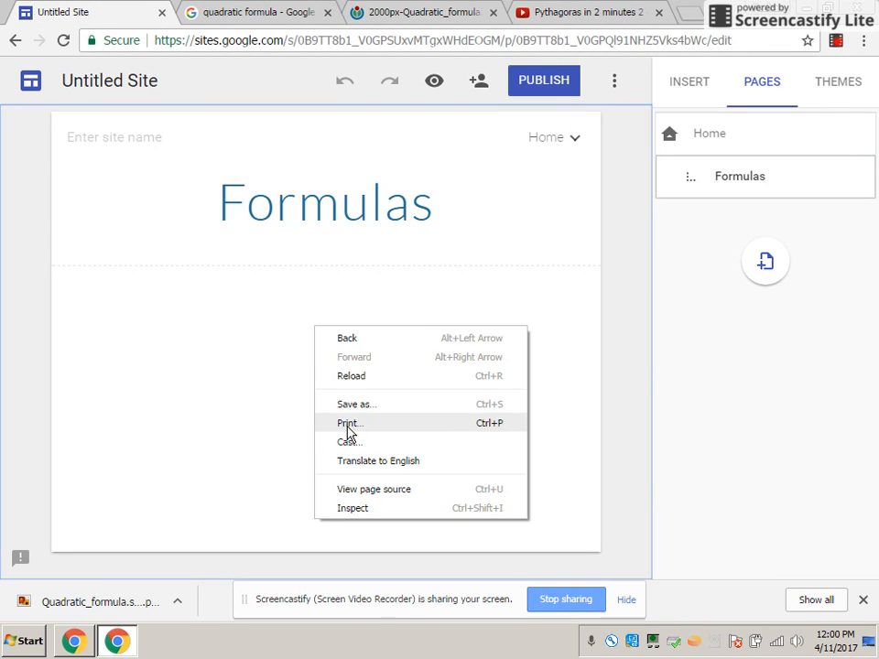
Upload the image Quadratic_formula.svg from the Downloads folder to the Formulas page.
click(676, 93)
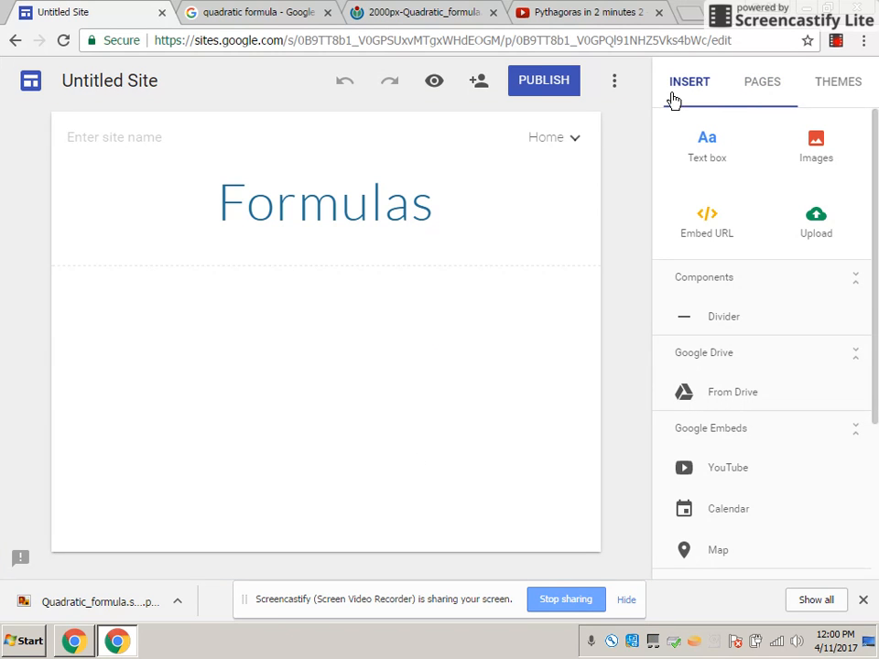
click(799, 236)
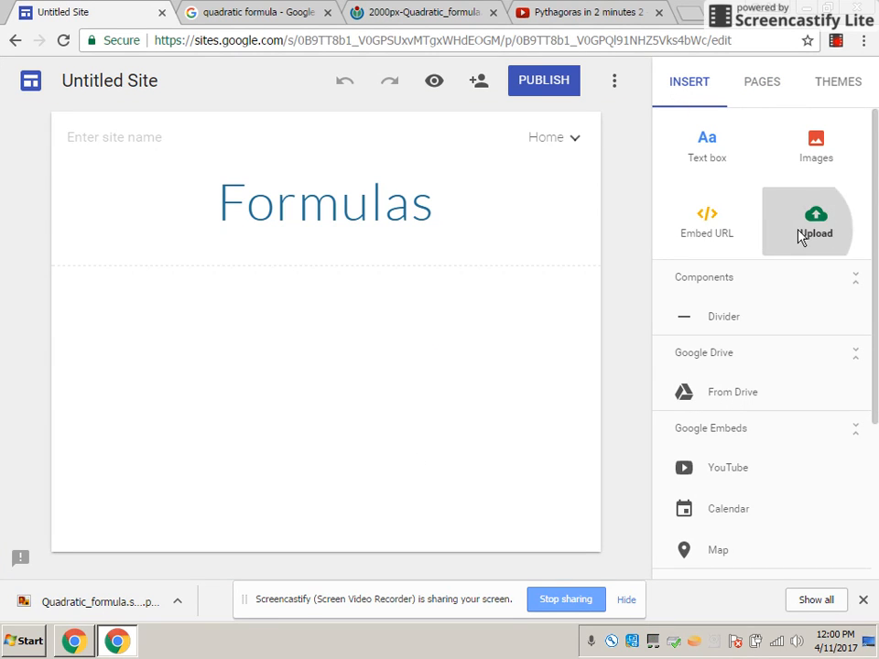
click(194, 174)
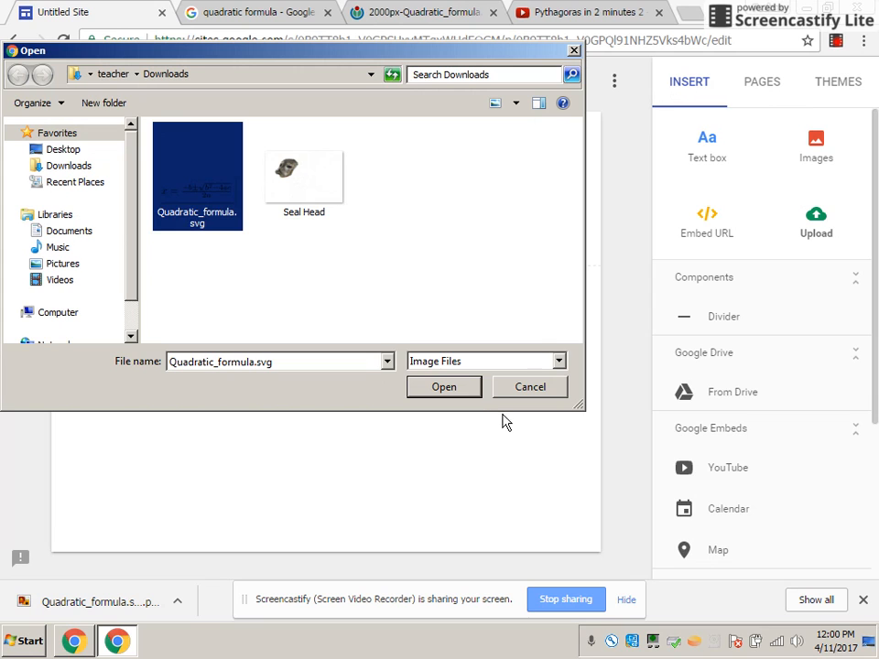
click(462, 388)
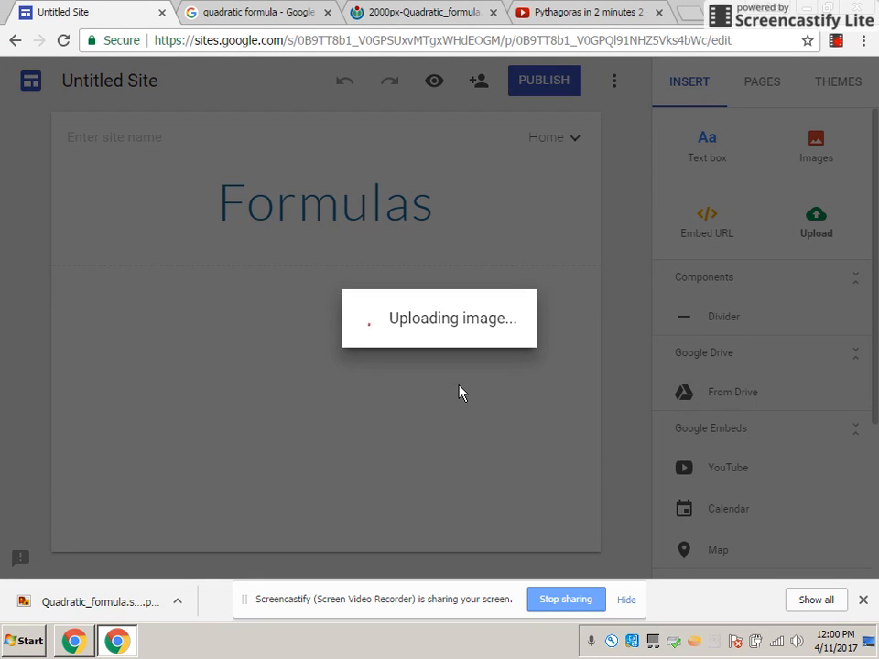